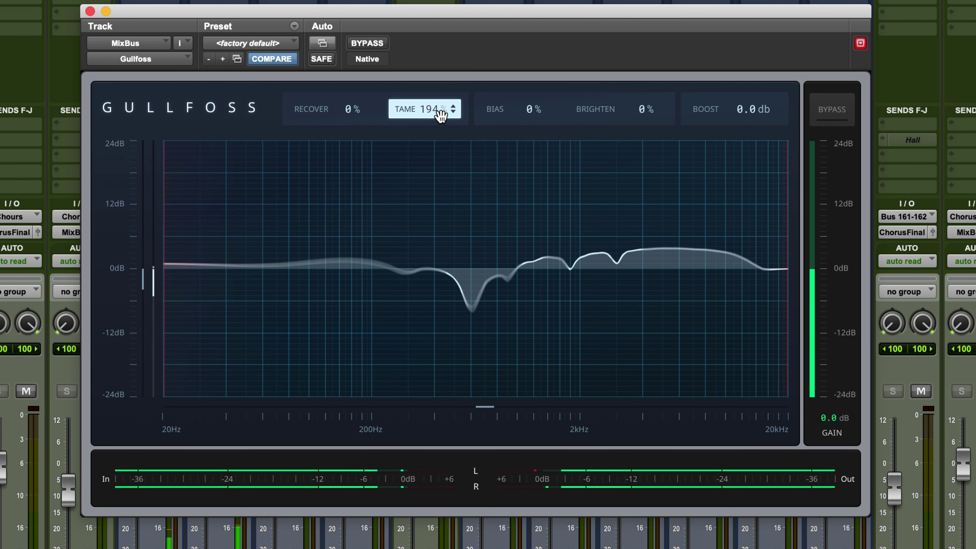
# Step: Reset the Tame and Recover amounts to 0%
pyautogui.keyDown('alt'); pyautogui.click(434, 115); pyautogui.keyUp('alt')
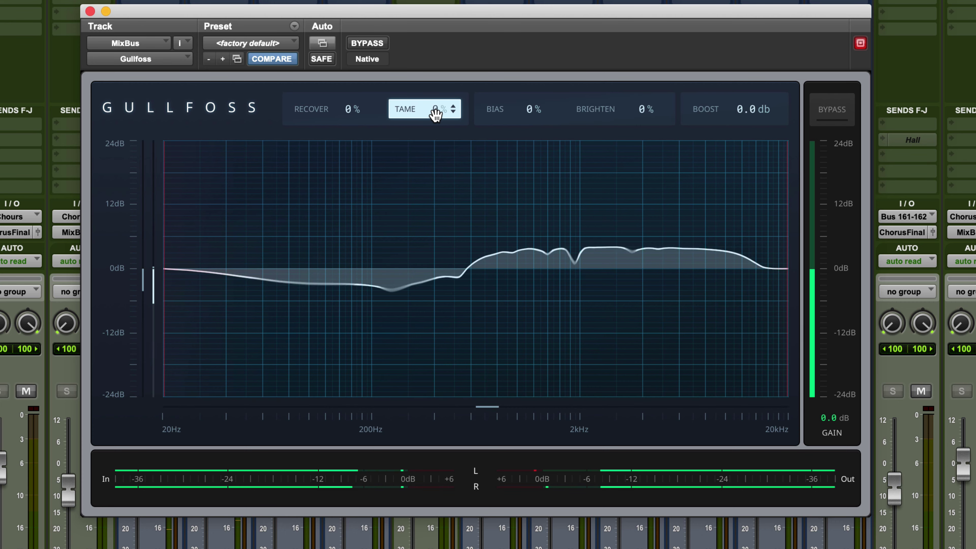
pyautogui.moveTo(355, 114); pyautogui.dragTo(354, 110)
pyautogui.keyDown('alt'); pyautogui.click(353, 114); pyautogui.keyUp('alt')
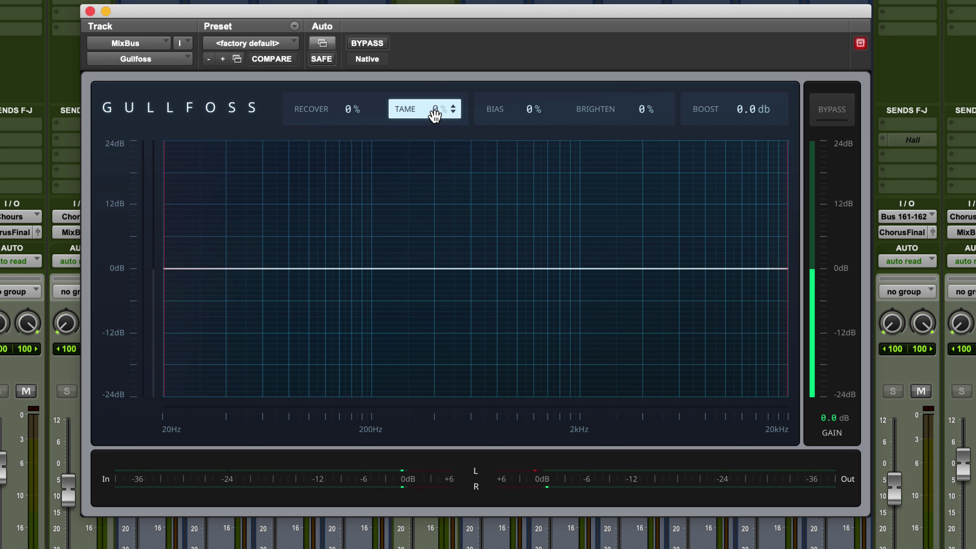
# Step: Raise Tame to 67% and Recover to 53%
pyautogui.moveTo(435, 115); pyautogui.dragTo(434, 99)
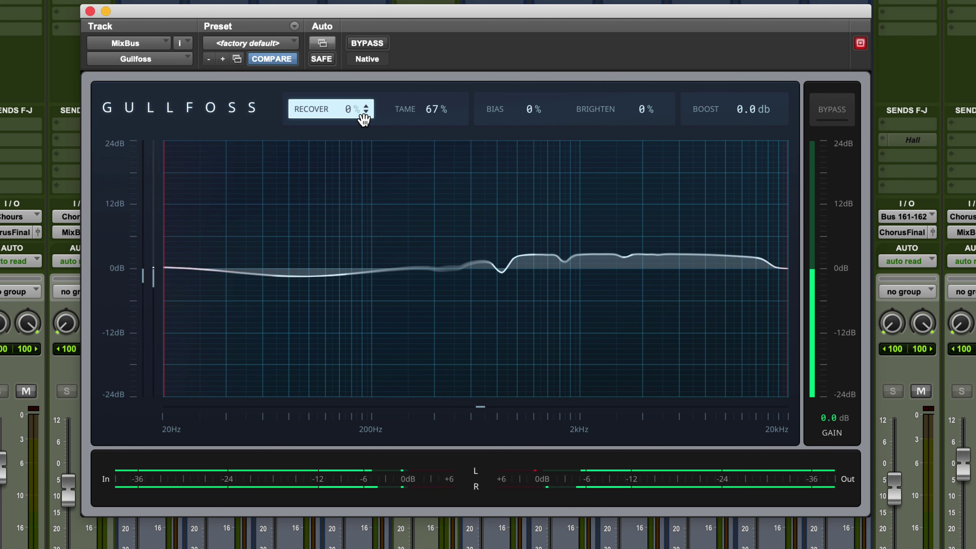
pyautogui.moveTo(364, 120); pyautogui.dragTo(344, 99)
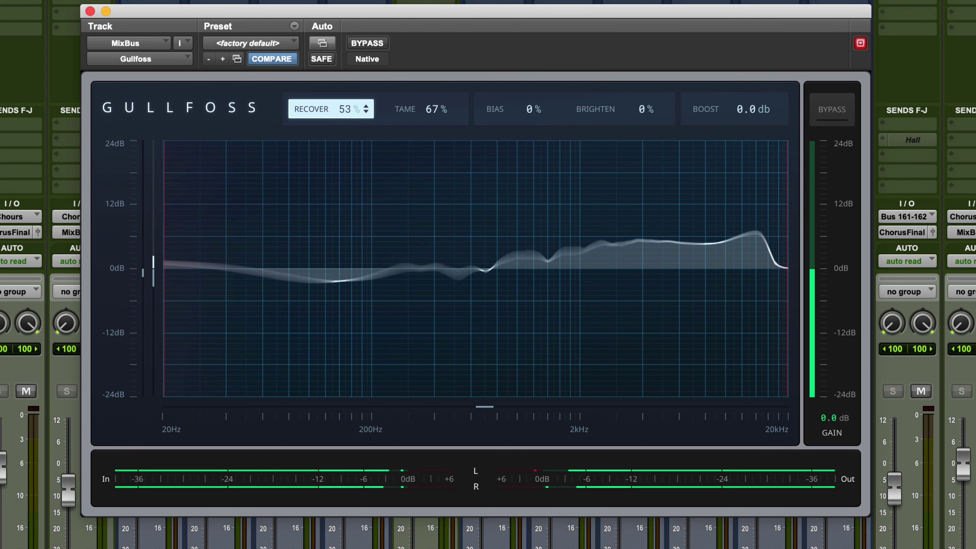
pyautogui.moveTo(648, 112); pyautogui.dragTo(649, 119)
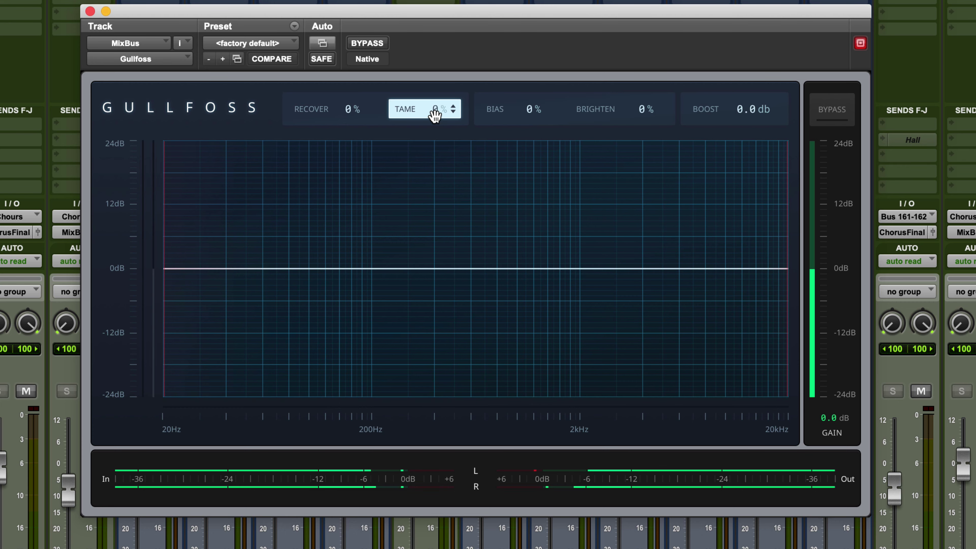
pyautogui.moveTo(433, 113); pyautogui.dragTo(434, 109)
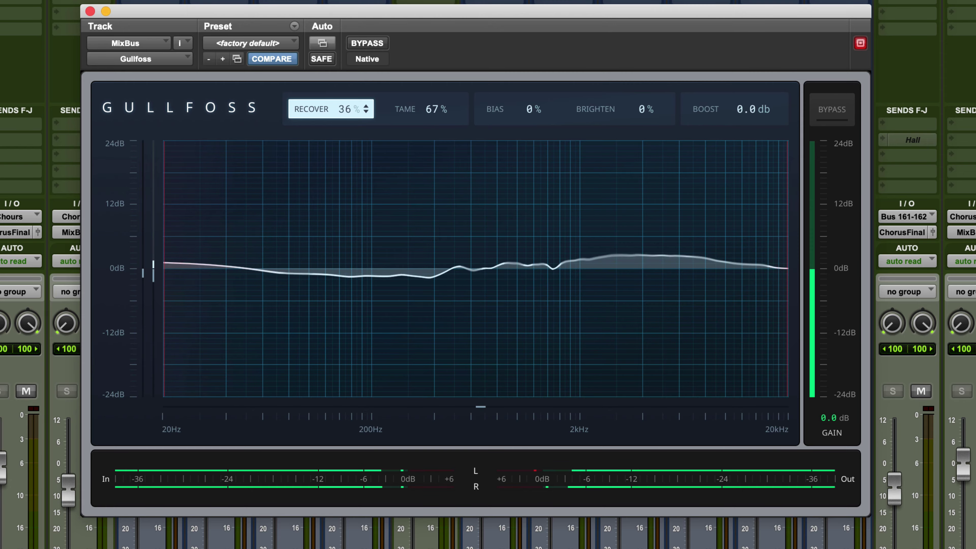
pyautogui.moveTo(345, 110); pyautogui.dragTo(344, 107)
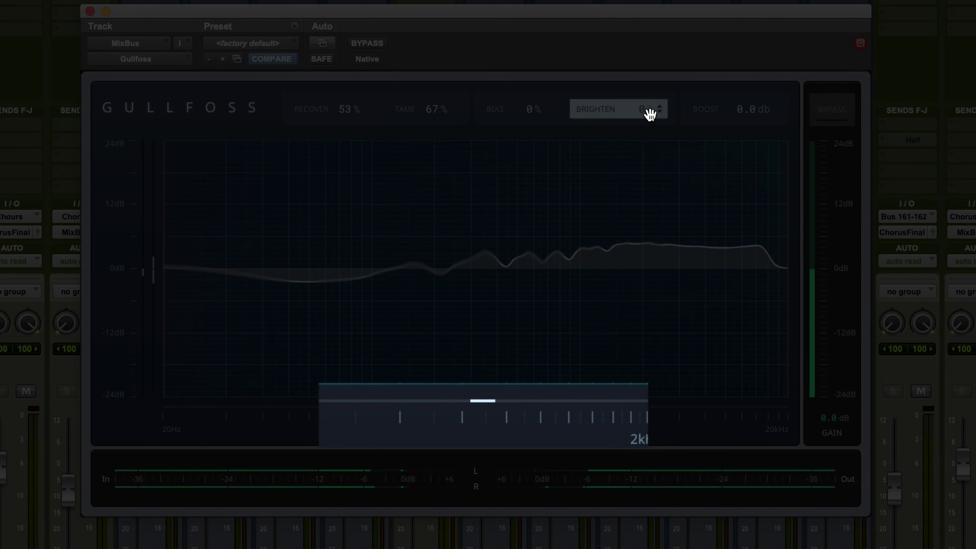
# Step: Set Brighten to -22% and compare the processed mix with the bypassed signal
pyautogui.moveTo(649, 109); pyautogui.dragTo(650, 120)
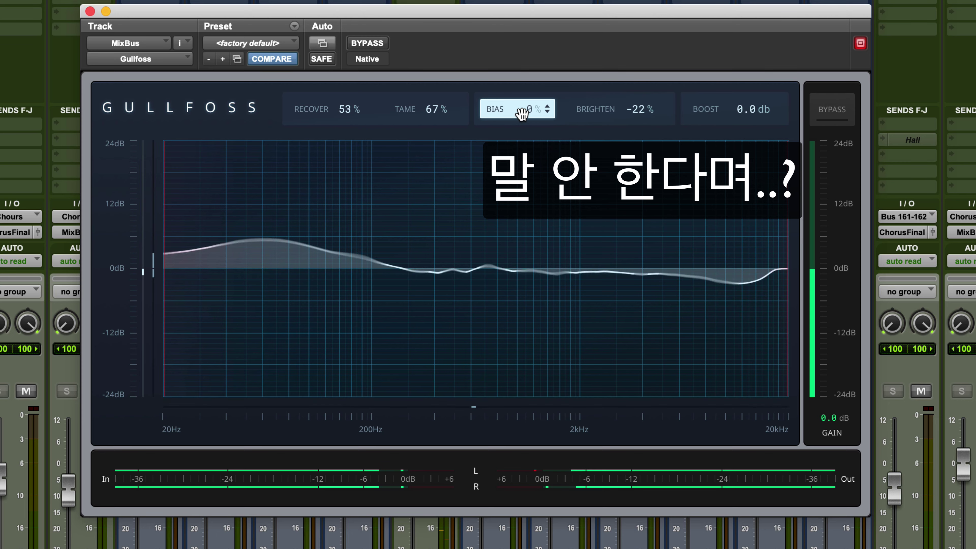
pyautogui.click(824, 110)
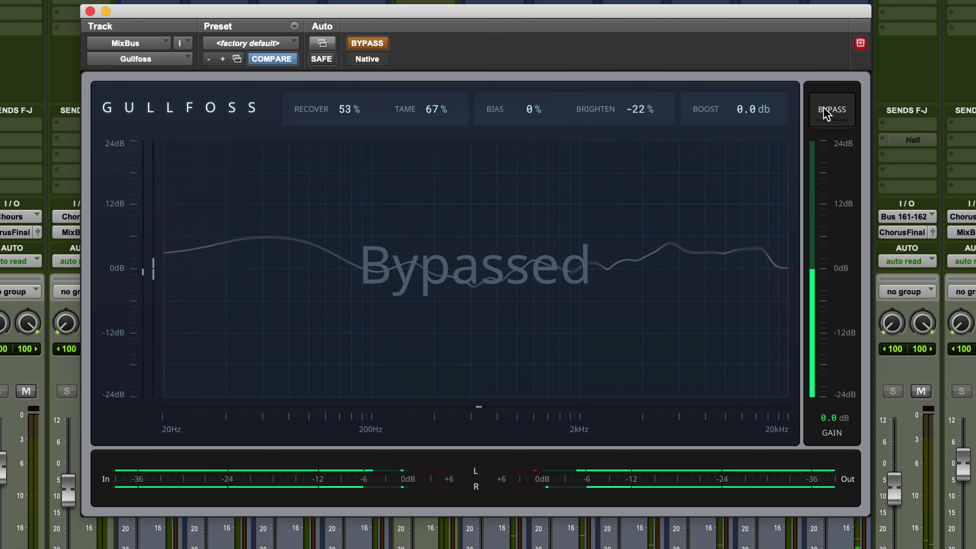
pyautogui.click(824, 110)
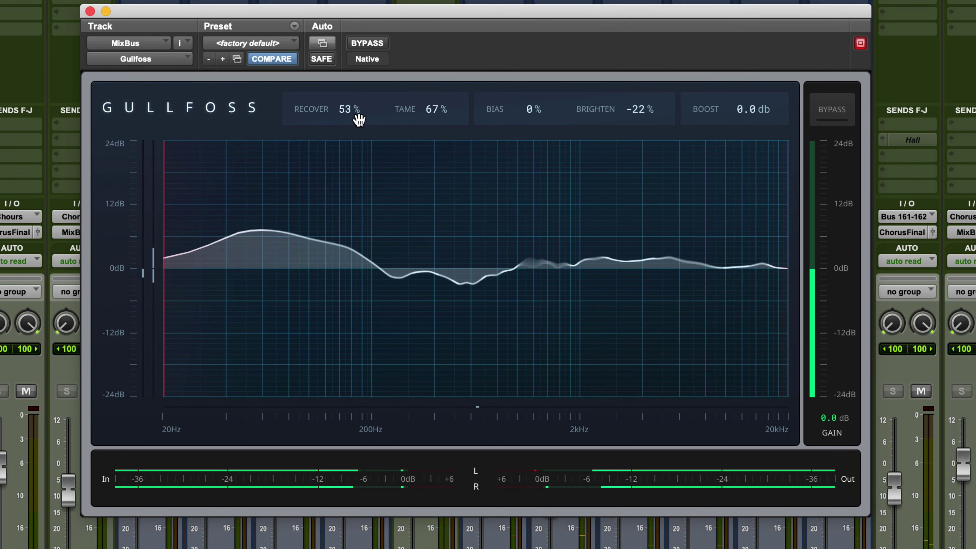
# Step: Set Recover to 66%, Tame to 72% and Bias to -8%, comparing the result with the bypassed signal
pyautogui.moveTo(346, 109)
pyautogui.mouseDown()
pyautogui.moveTo(345, 92)
pyautogui.moveTo(346, 101)
pyautogui.mouseUp()
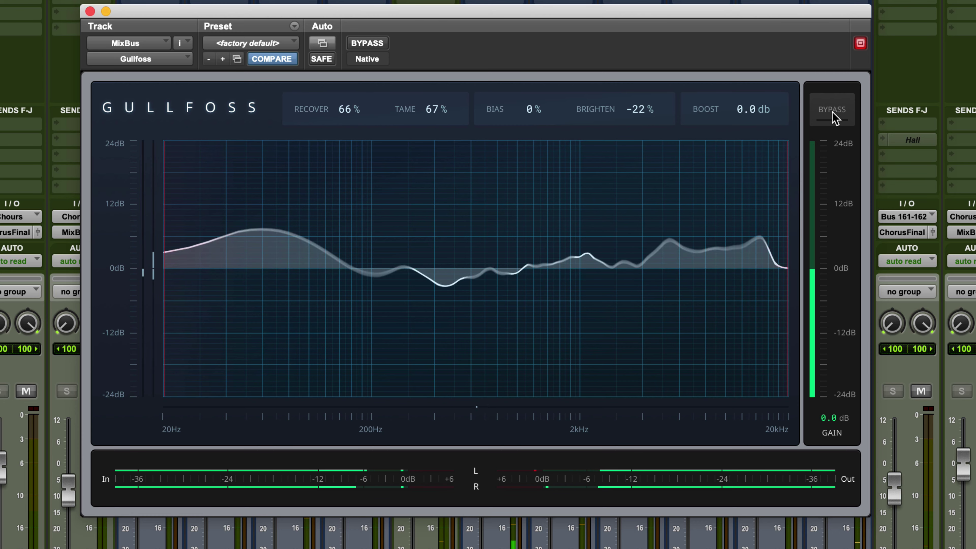
pyautogui.moveTo(436, 110); pyautogui.dragTo(436, 108)
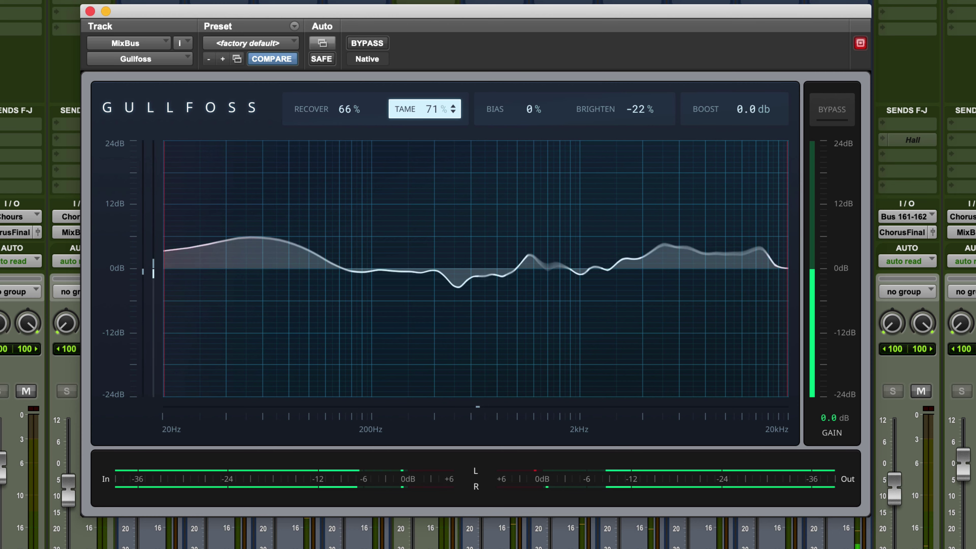
pyautogui.moveTo(531, 115); pyautogui.dragTo(530, 109)
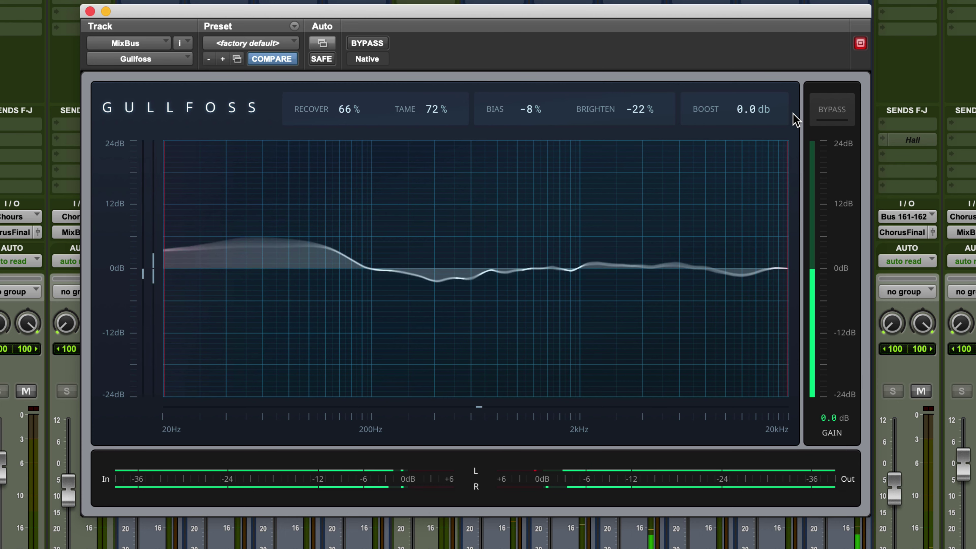
pyautogui.click(839, 116)
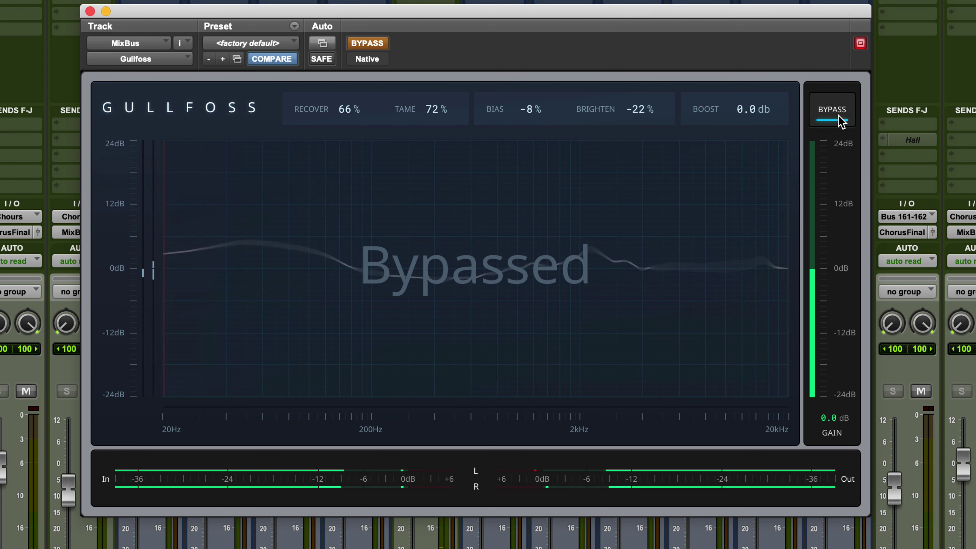
pyautogui.click(839, 116)
# Step: Limit the processed frequency range to about 58 Hz through 8595 Hz and compare it with the bypassed signal
pyautogui.moveTo(784, 296)
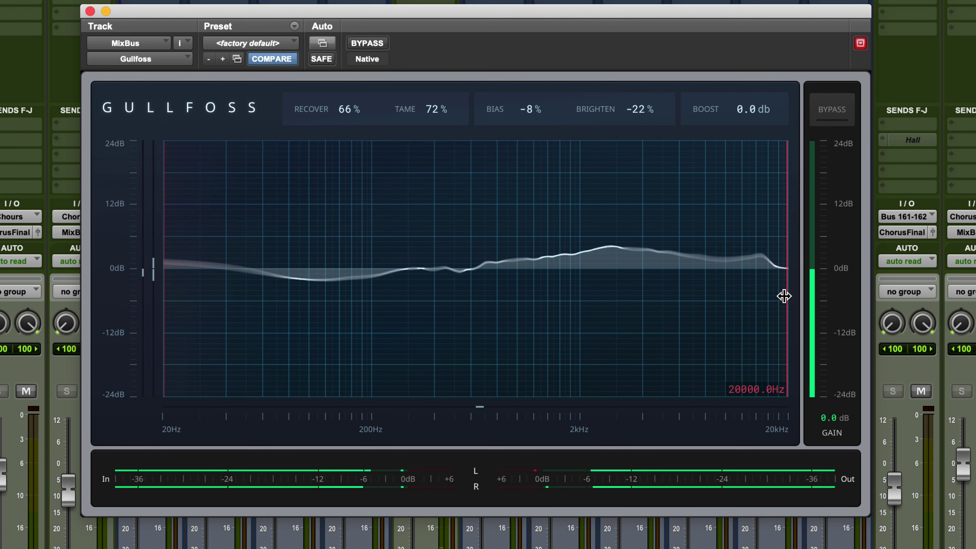
pyautogui.moveTo(784, 297); pyautogui.dragTo(711, 296)
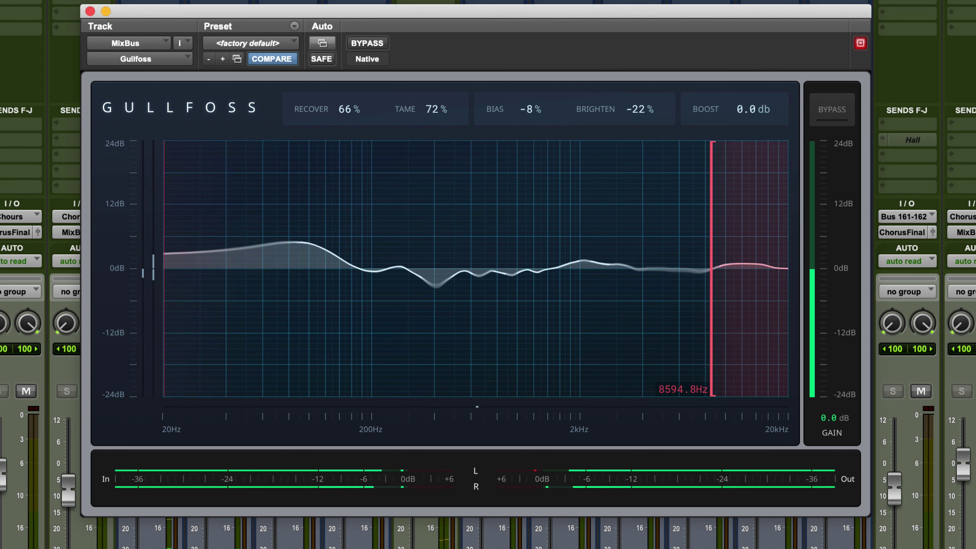
pyautogui.moveTo(163, 339); pyautogui.dragTo(261, 338)
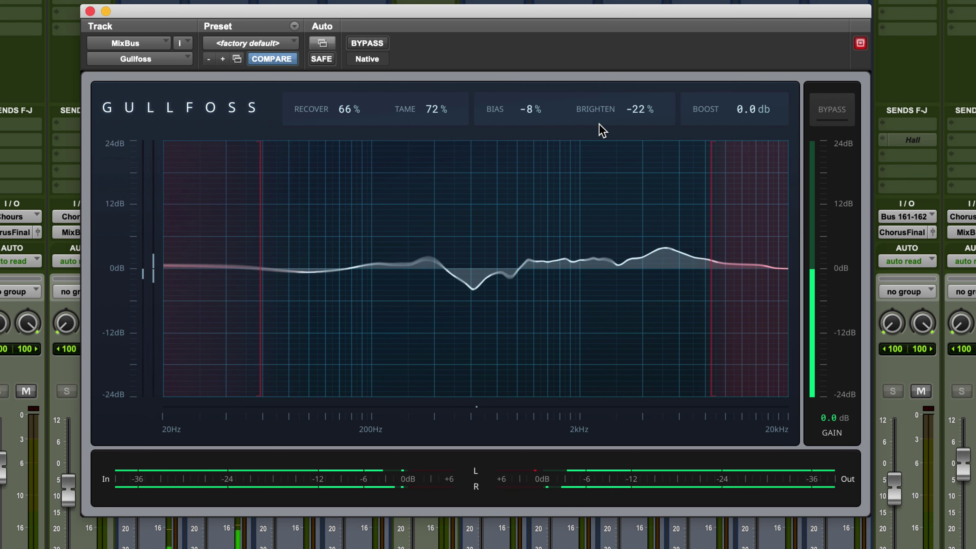
pyautogui.click(835, 110)
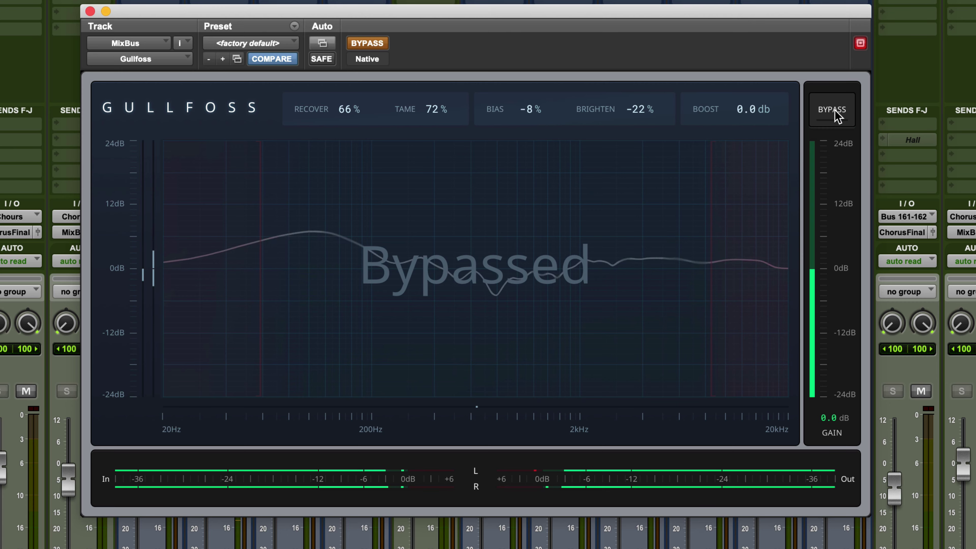
pyautogui.click(835, 112)
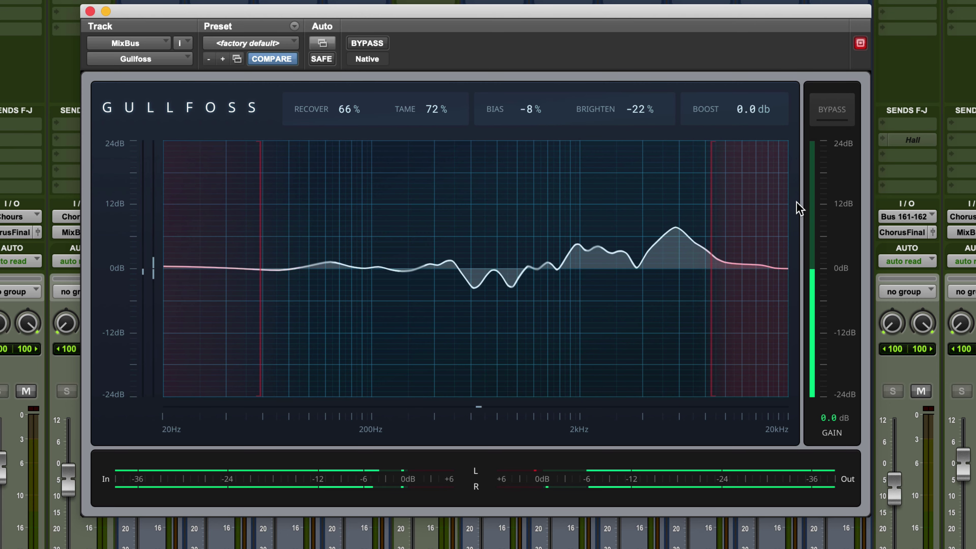
# Step: Restore the lower frequency limit to 20 Hz and the upper frequency limit to 20000 Hz
pyautogui.moveTo(712, 294)
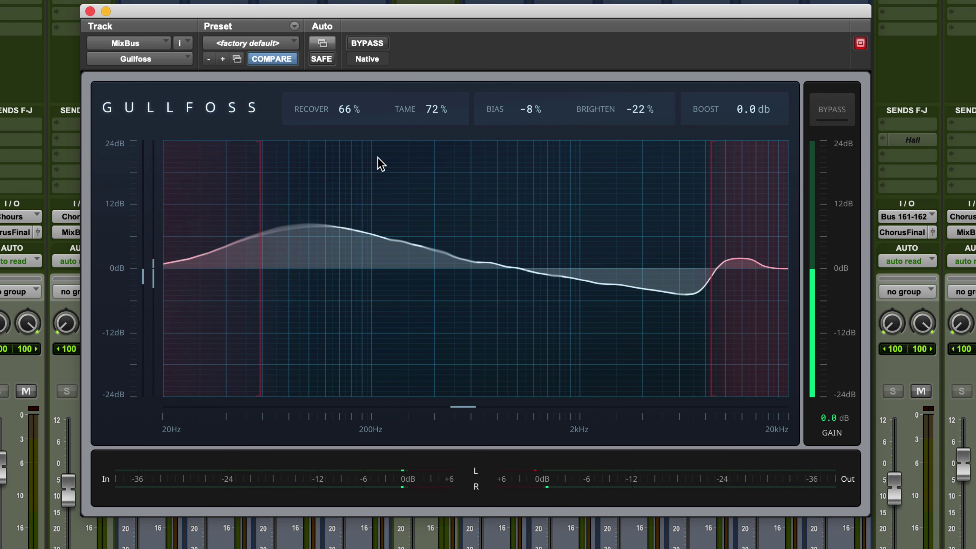
pyautogui.moveTo(257, 307)
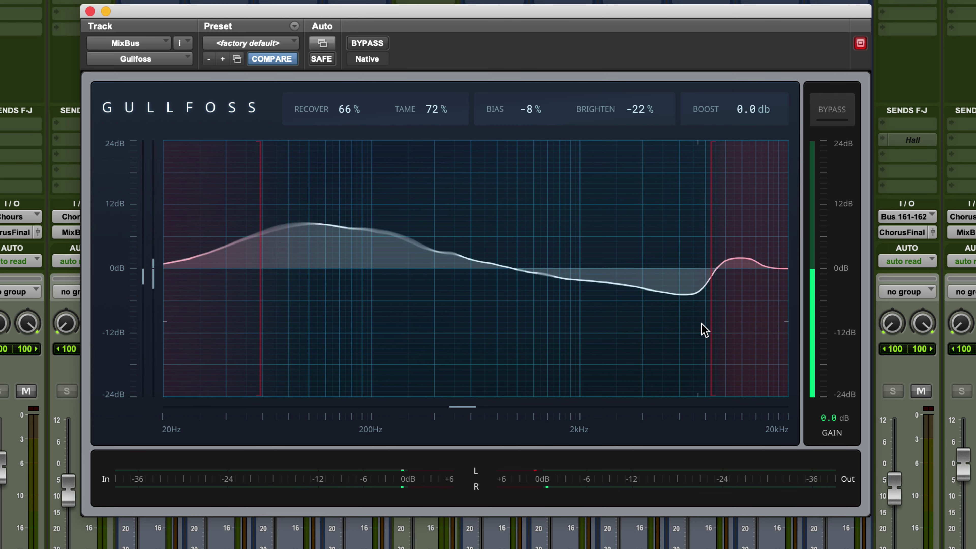
pyautogui.moveTo(707, 326)
pyautogui.moveTo(707, 326); pyautogui.dragTo(695, 326)
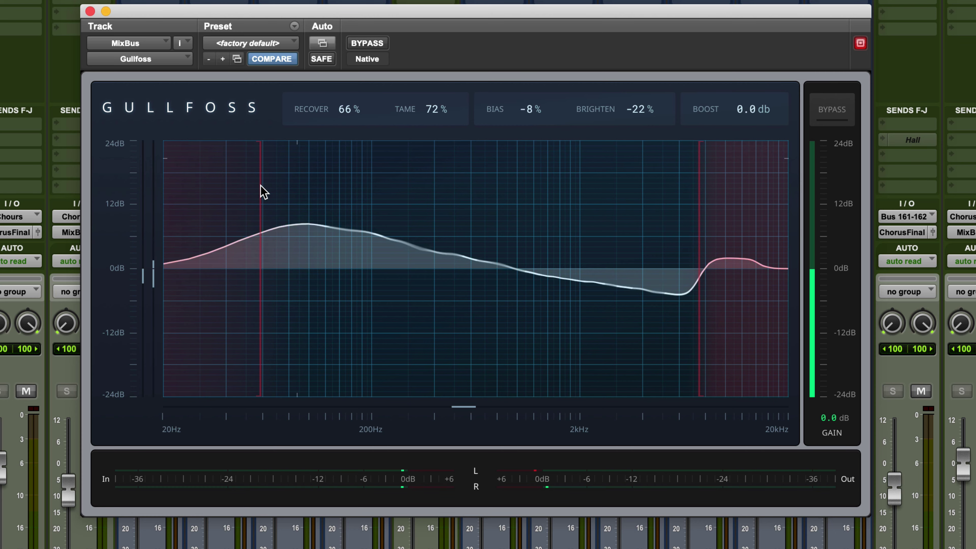
pyautogui.moveTo(255, 281)
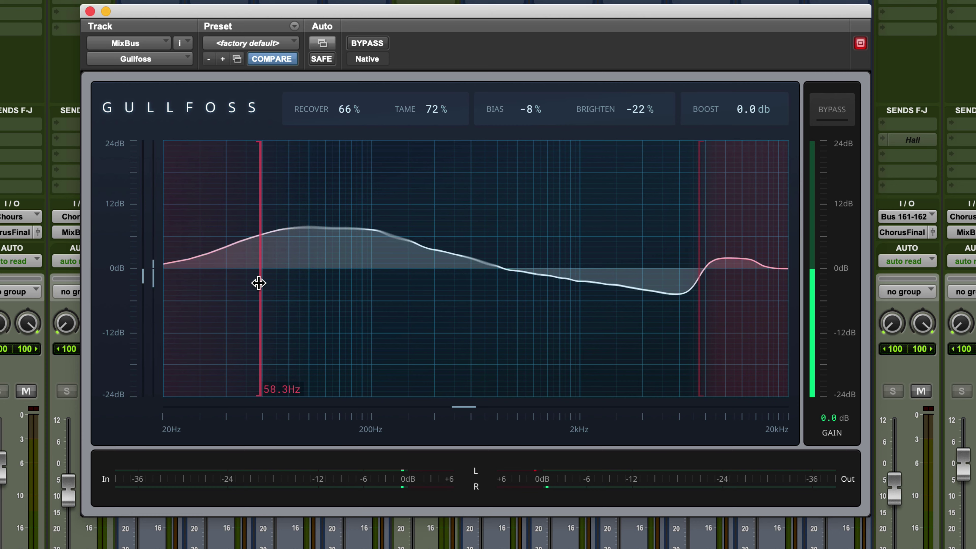
pyautogui.moveTo(259, 283); pyautogui.dragTo(164, 283)
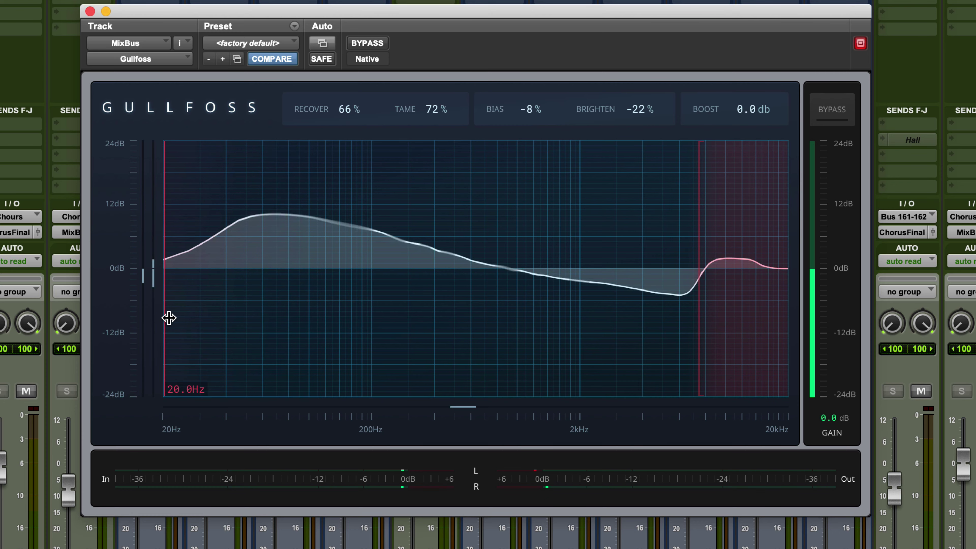
pyautogui.moveTo(168, 316)
pyautogui.mouseDown()
pyautogui.moveTo(188, 316)
pyautogui.moveTo(165, 316)
pyautogui.mouseUp()
pyautogui.moveTo(702, 355)
pyautogui.moveTo(703, 355); pyautogui.dragTo(788, 356)
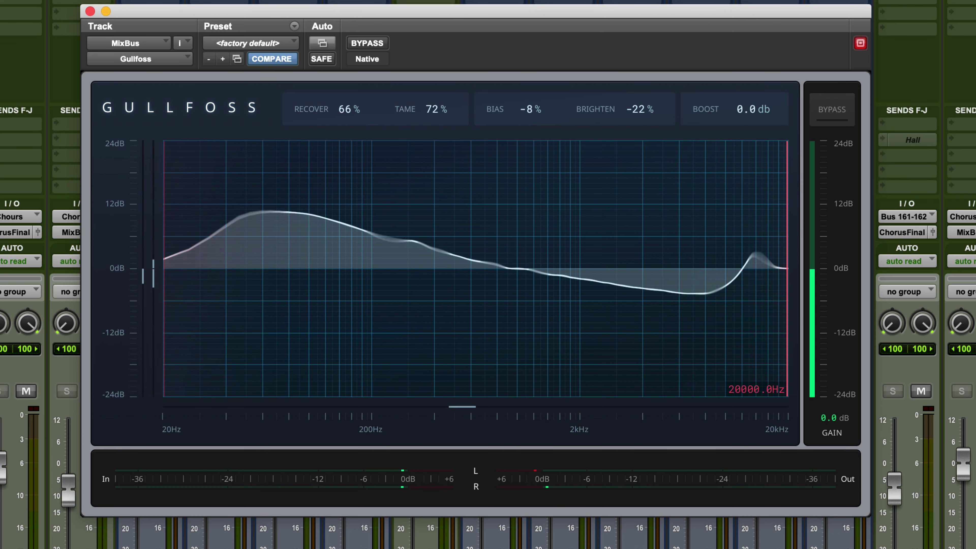
# Step: Reset Bias, Brighten, Tame and Recover to 0%
pyautogui.doubleClick(550, 116)
pyautogui.doubleClick(584, 113)
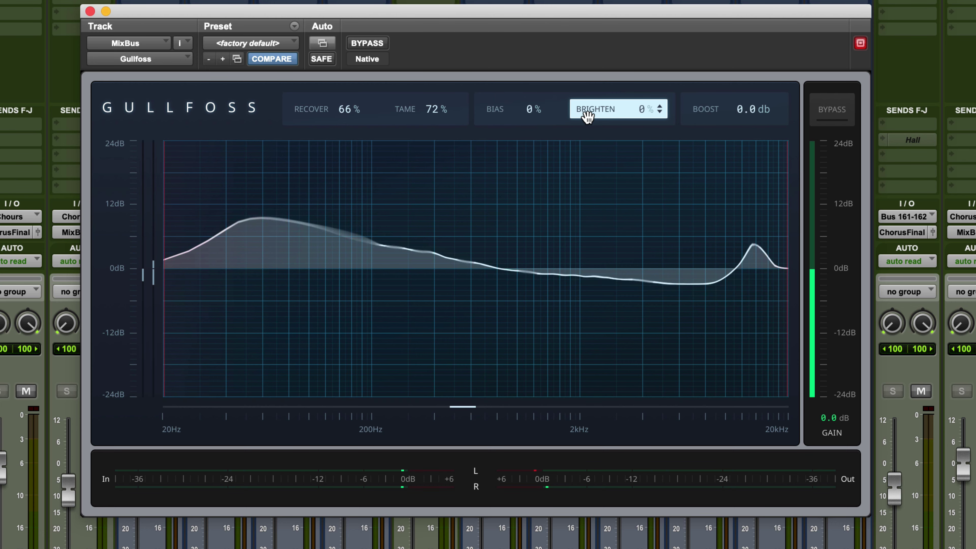
pyautogui.doubleClick(447, 113)
pyautogui.doubleClick(331, 115)
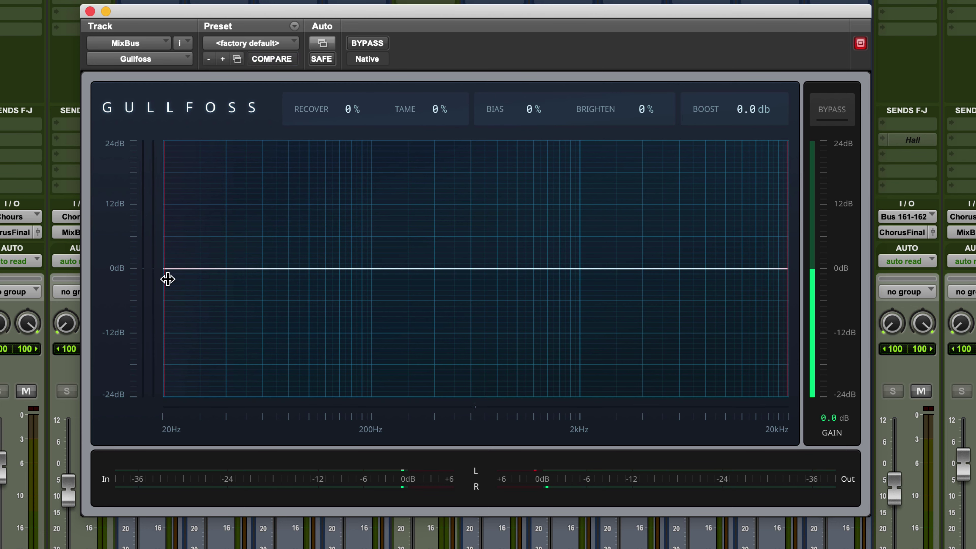
# Step: Set Recover to 60% and Tame to 50%
pyautogui.moveTo(348, 109); pyautogui.dragTo(347, 101)
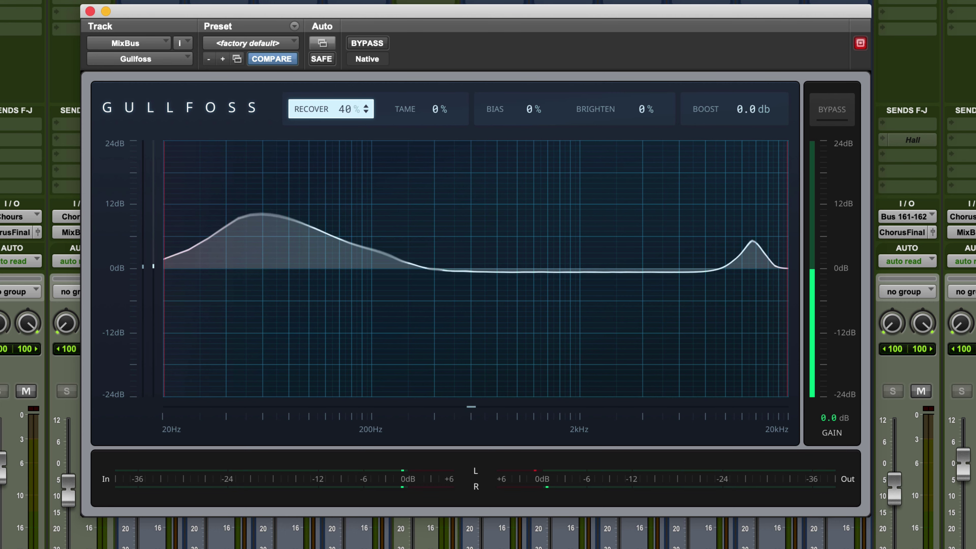
pyautogui.moveTo(371, 109); pyautogui.dragTo(371, 110)
pyautogui.moveTo(430, 115)
pyautogui.mouseDown()
pyautogui.moveTo(429, 67)
pyautogui.moveTo(431, 120)
pyautogui.mouseUp()
pyautogui.moveTo(351, 120); pyautogui.dragTo(350, 110)
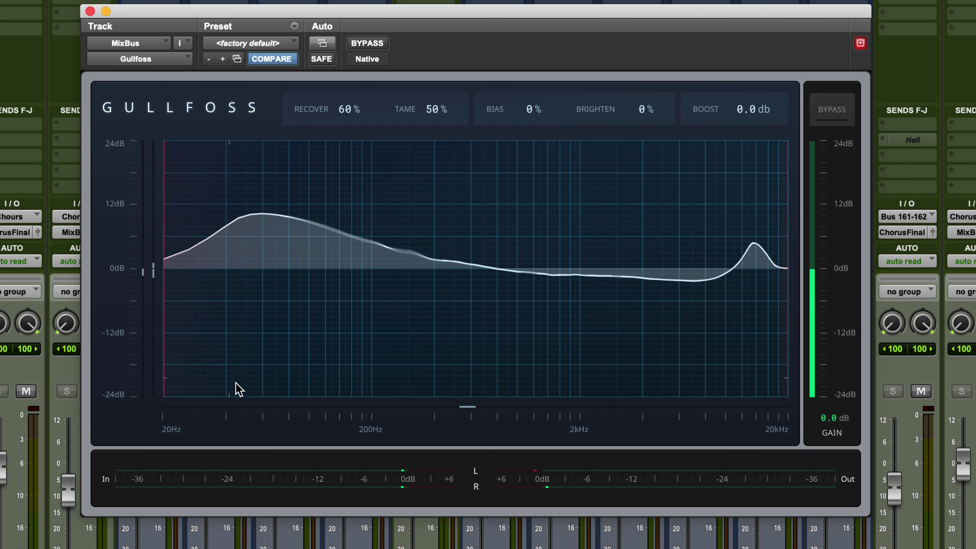
pyautogui.moveTo(787, 384)
pyautogui.mouseDown()
pyautogui.moveTo(688, 385)
pyautogui.moveTo(787, 385)
pyautogui.mouseUp()
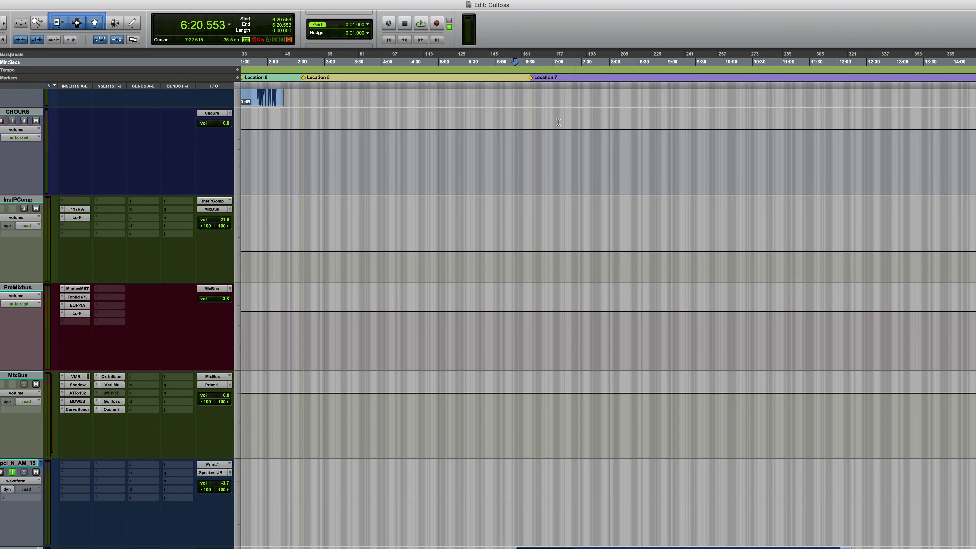
# Step: Jump to the Location 7 marker and open the Gullfoss plug-in on the final mix track from the Mix window
pyautogui.click(533, 78)
pyautogui.press('super+equal')
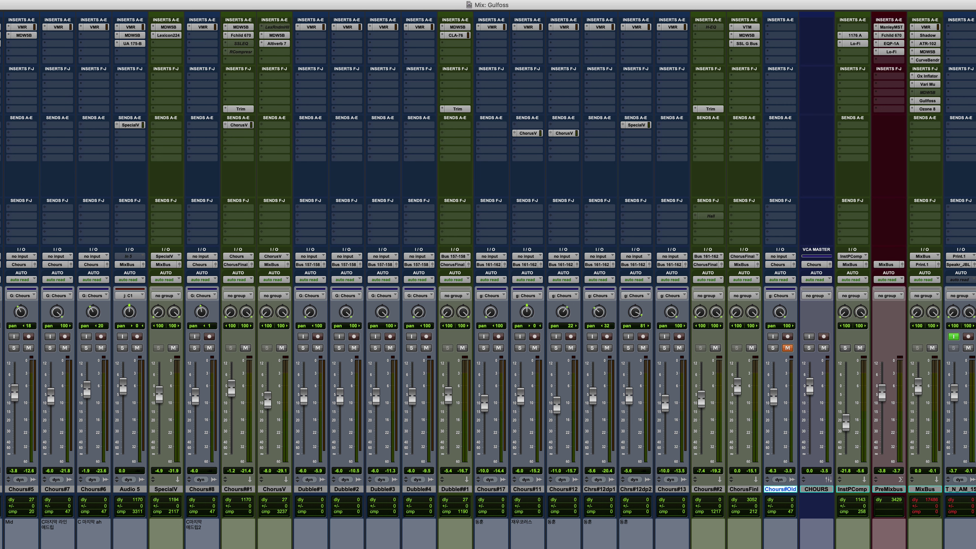
pyautogui.click(975, 43)
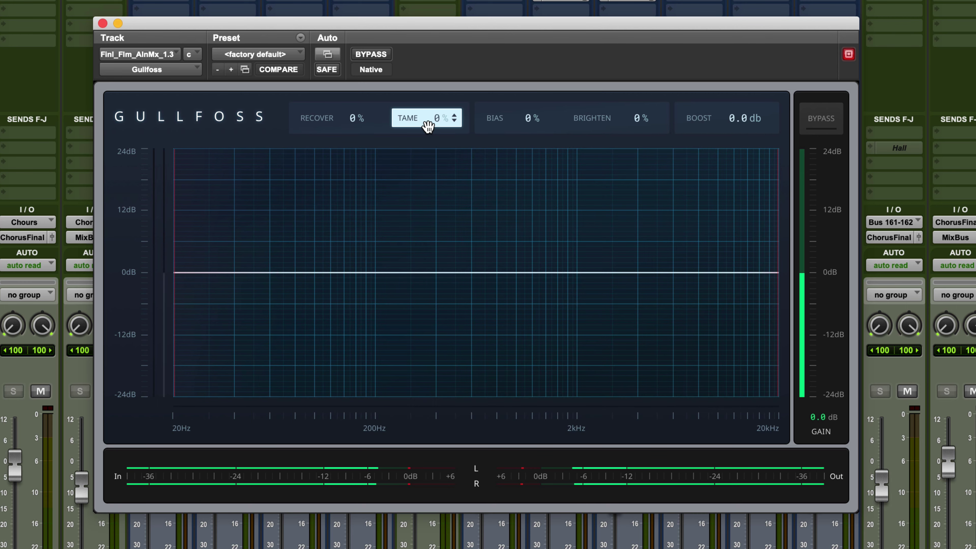
# Step: Set Tame to 91% on the final mix track's Gullfoss and compare it with the bypassed signal
pyautogui.moveTo(427, 126); pyautogui.dragTo(428, 114)
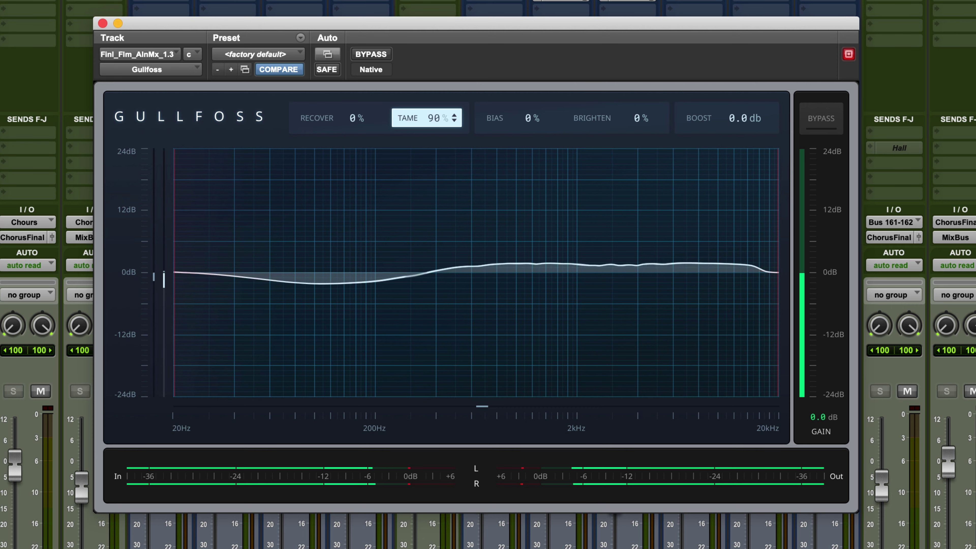
pyautogui.moveTo(427, 114); pyautogui.dragTo(427, 114)
pyautogui.click(815, 125)
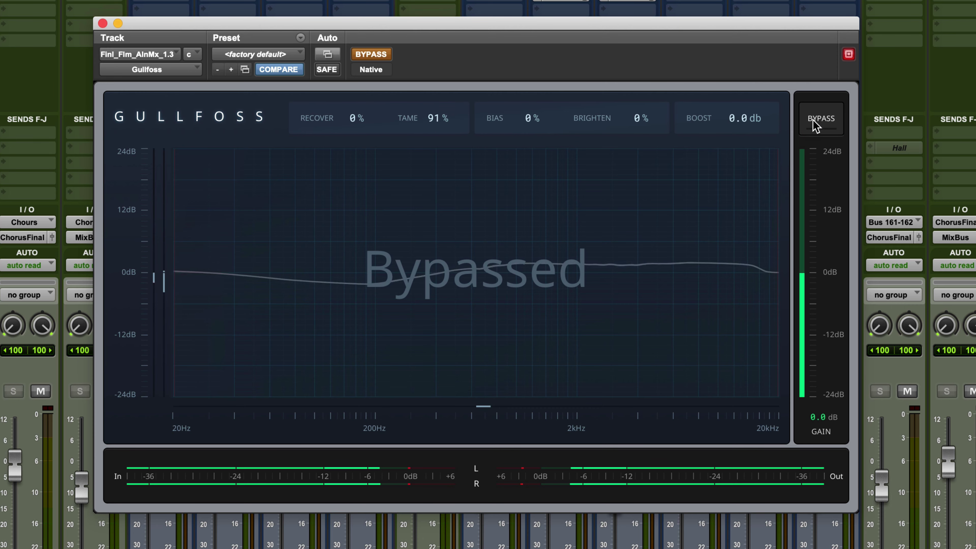
pyautogui.click(814, 125)
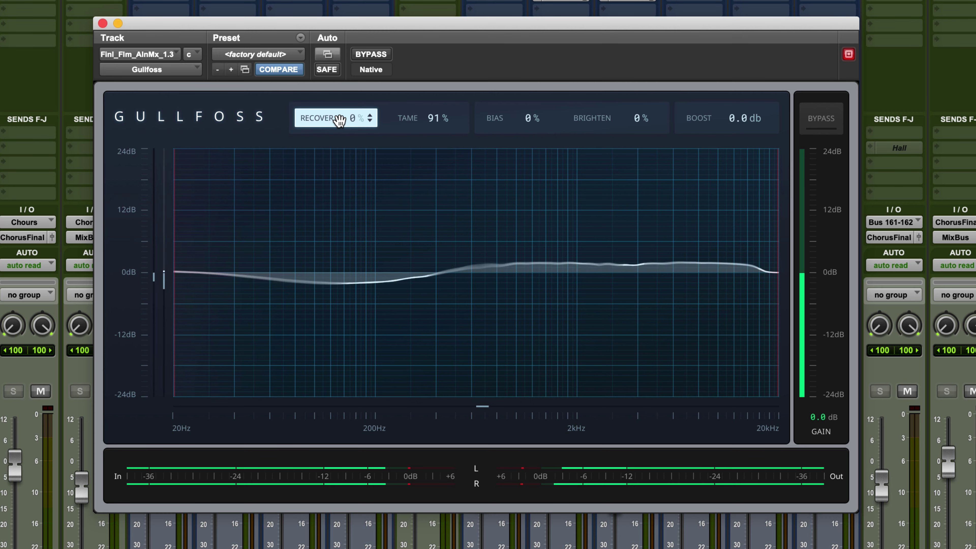
# Step: Set Recover to 58% on the final mix track's Gullfoss and compare it with the bypassed signal
pyautogui.moveTo(340, 120); pyautogui.dragTo(339, 120)
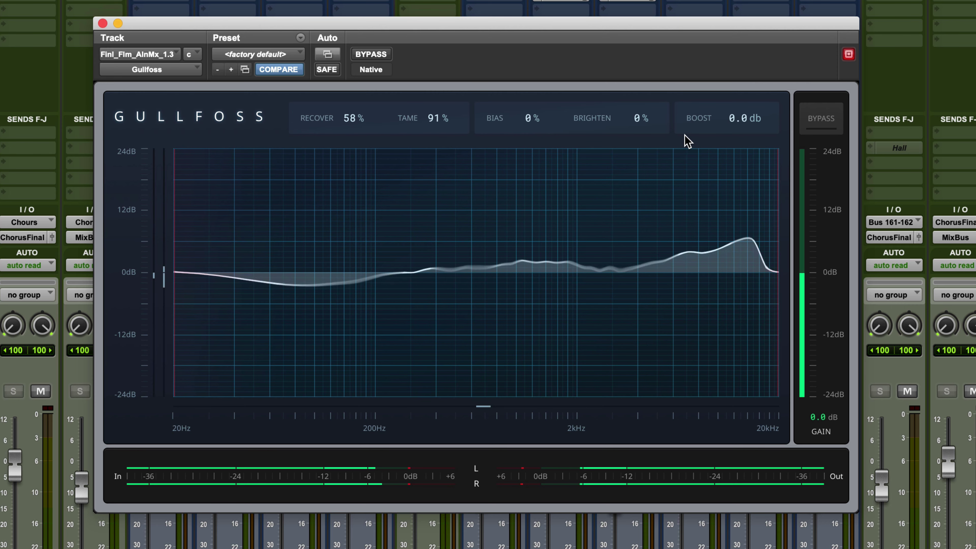
pyautogui.click(828, 124)
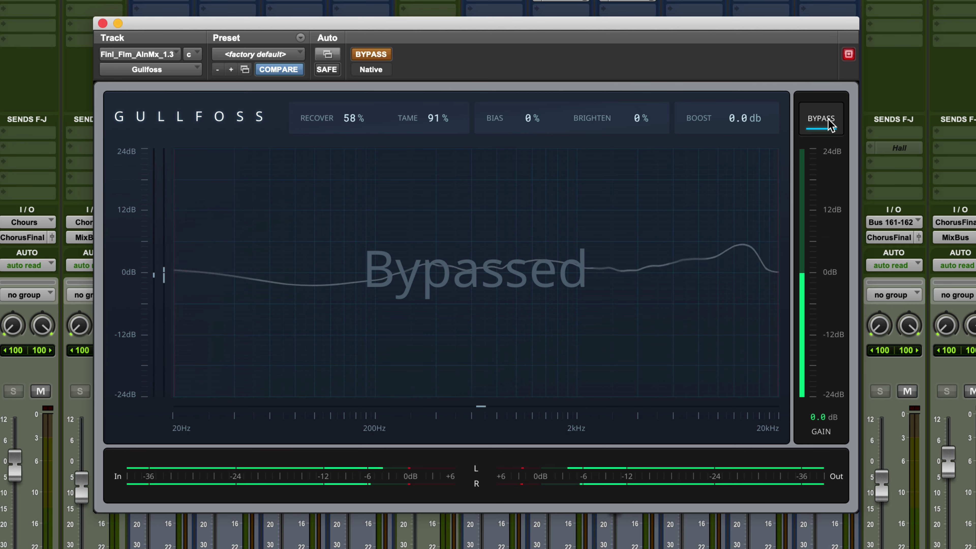
pyautogui.click(828, 124)
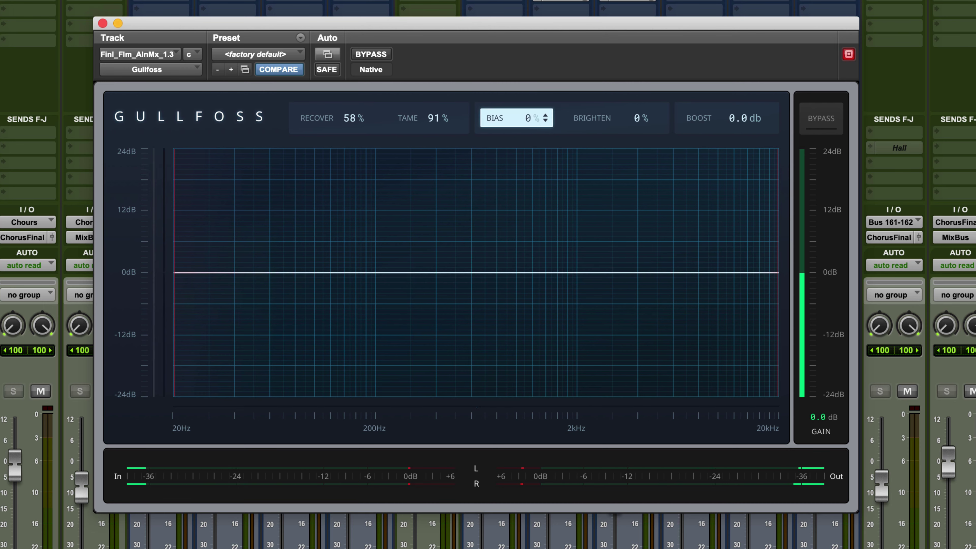
# Step: Set Bias to 11%, play the mix and compare the processed sound with the bypassed signal
pyautogui.moveTo(530, 118); pyautogui.dragTo(530, 108)
pyautogui.moveTo(779, 153)
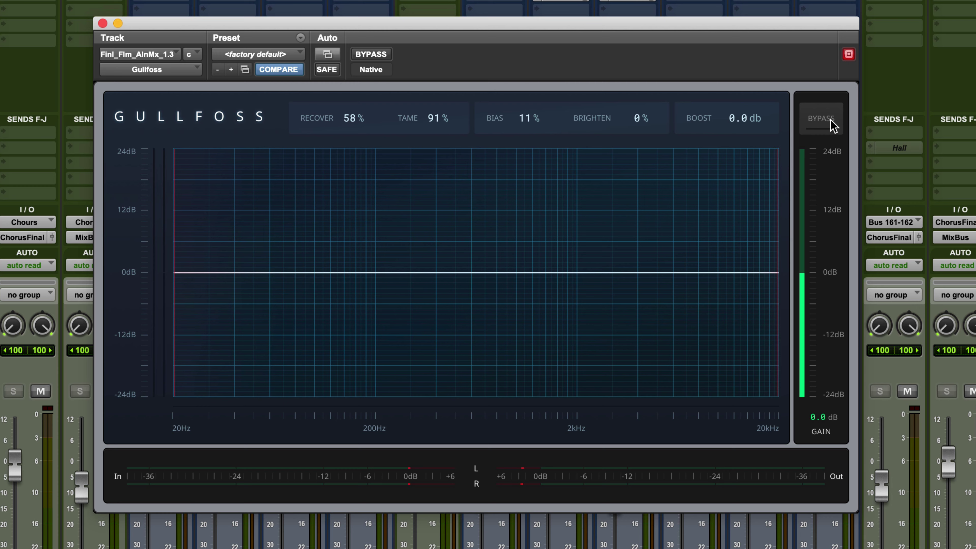
pyautogui.press('space')
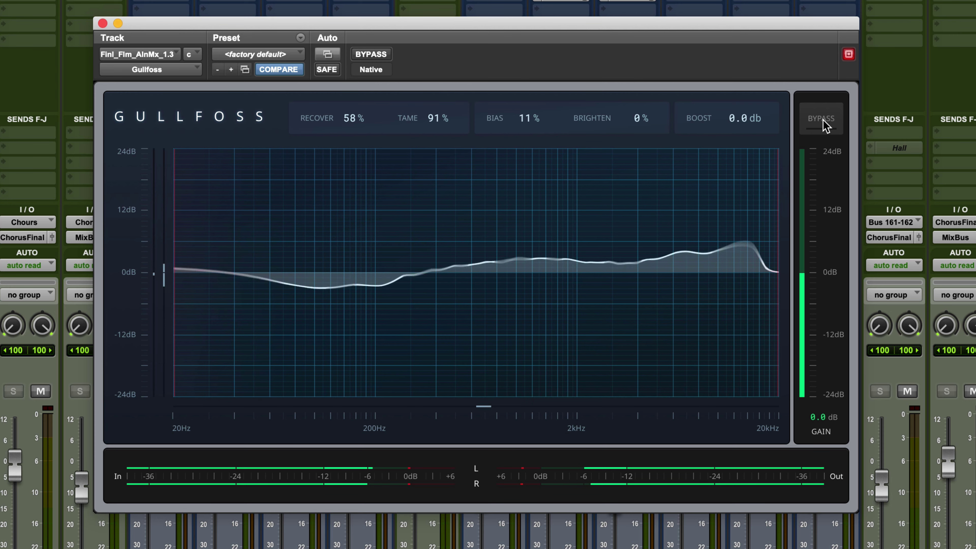
pyautogui.click(821, 119)
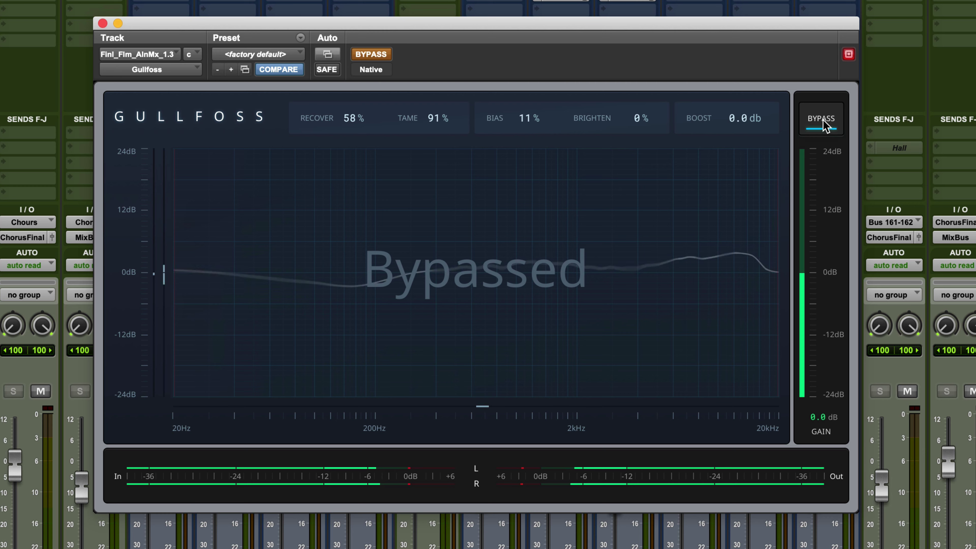
pyautogui.click(825, 124)
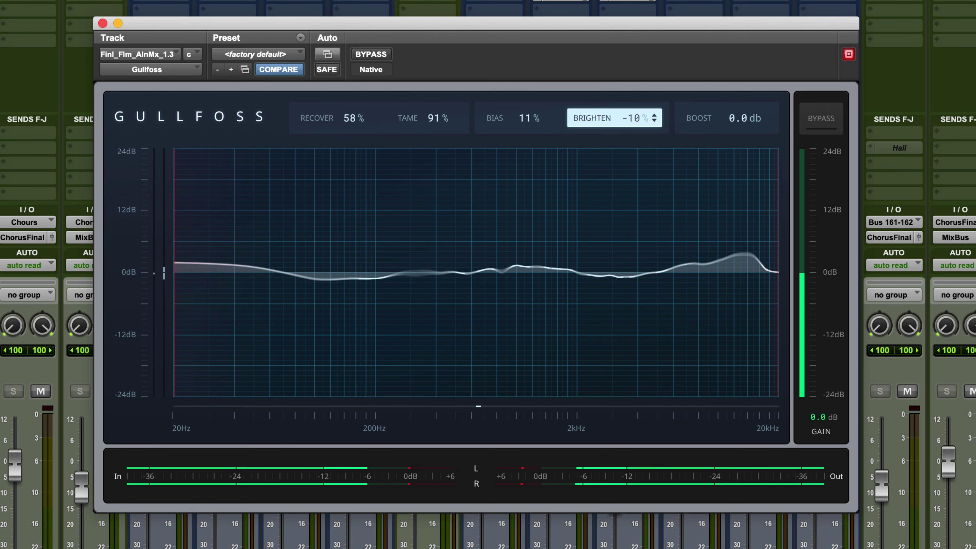
# Step: Set Brighten to -9% and Tame to 106%, and compare the result with the bypassed signal
pyautogui.moveTo(636, 118); pyautogui.dragTo(636, 116)
pyautogui.moveTo(448, 118); pyautogui.dragTo(448, 110)
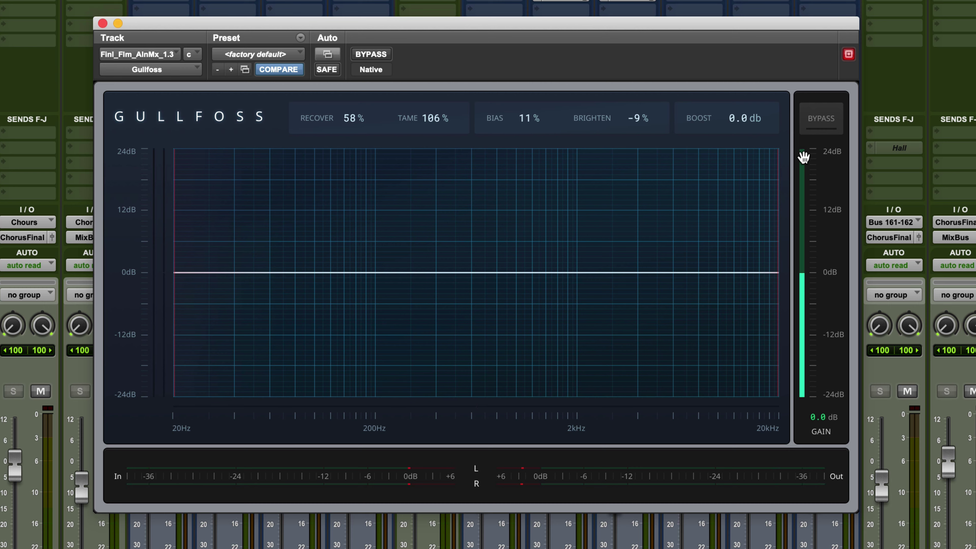
pyautogui.click(818, 119)
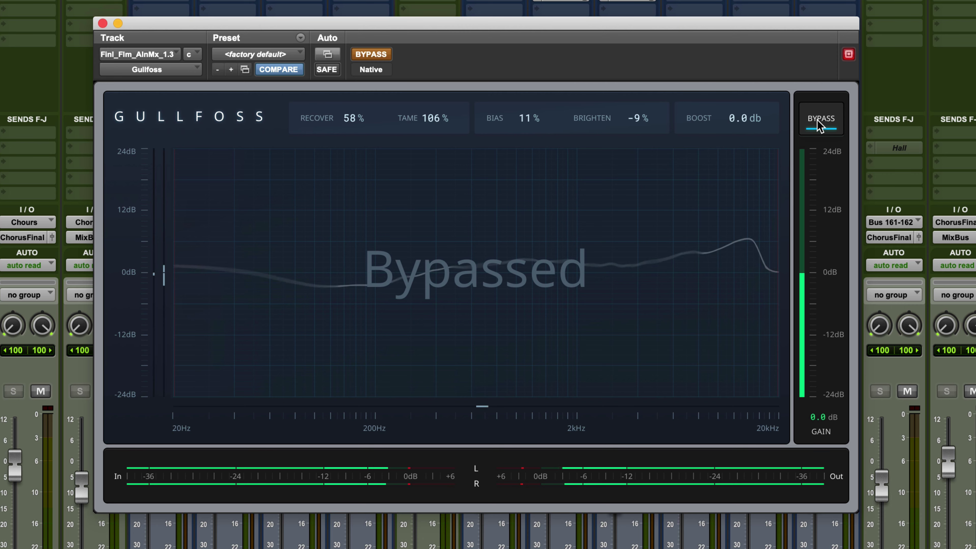
pyautogui.click(817, 122)
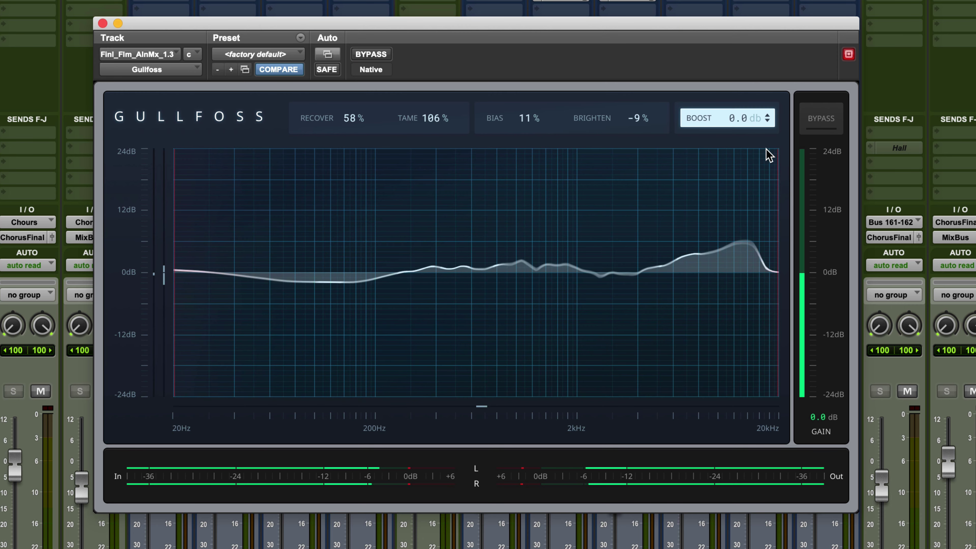
# Step: Lower the upper limit of the processed frequency range to about 7.5 kHz and compare with the bypassed signal
pyautogui.moveTo(774, 187); pyautogui.dragTo(692, 187)
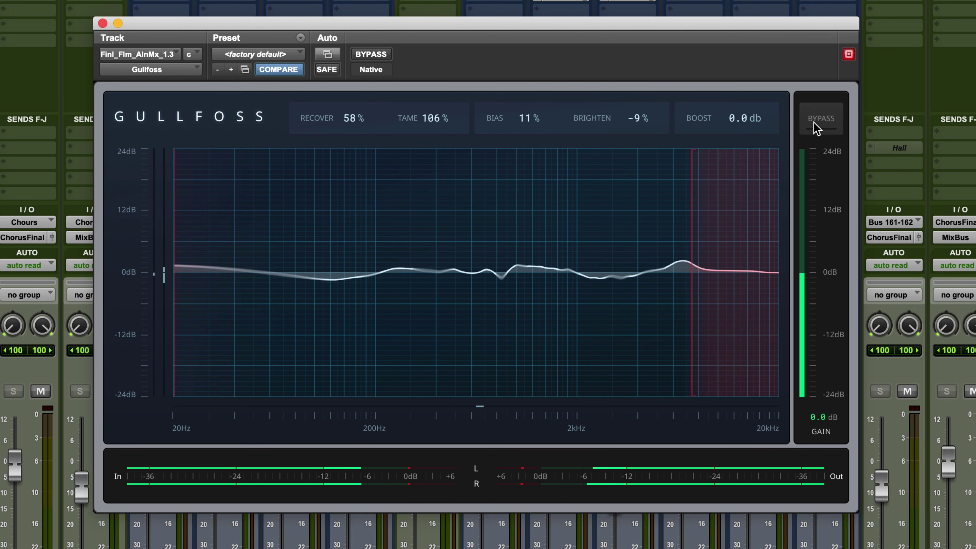
pyautogui.click(817, 129)
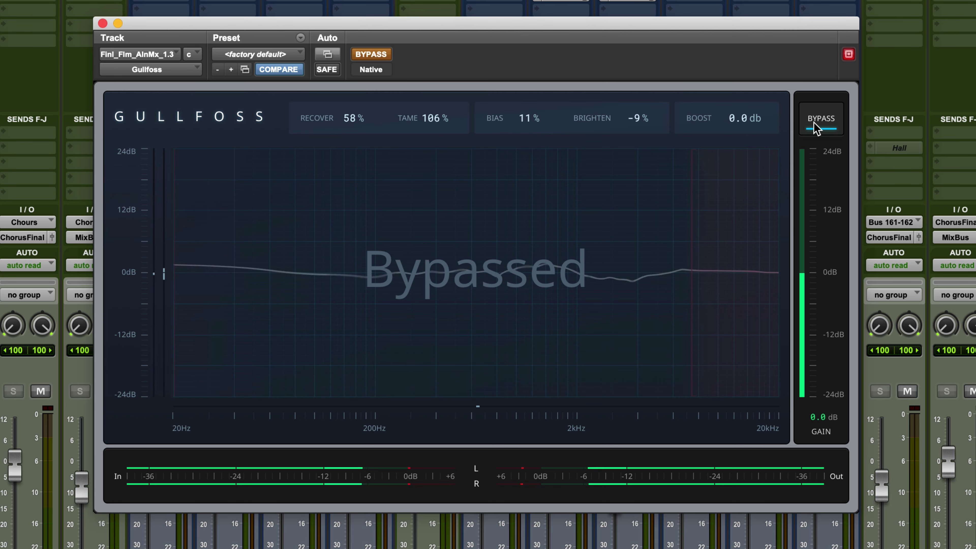
pyautogui.click(816, 129)
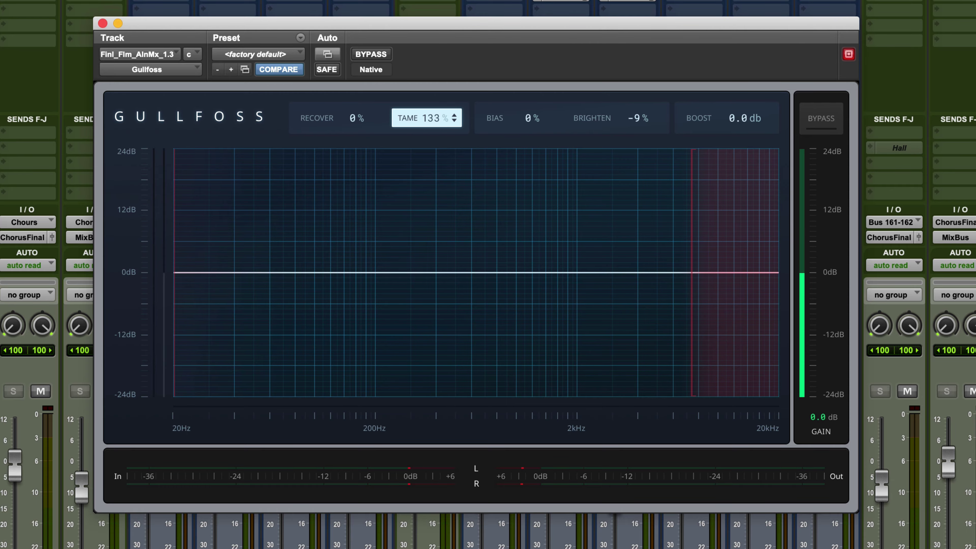
# Step: Raise Tame to 200% and Bias to 65% while playing the mix
pyautogui.moveTo(432, 117); pyautogui.dragTo(432, 93)
pyautogui.press('space')
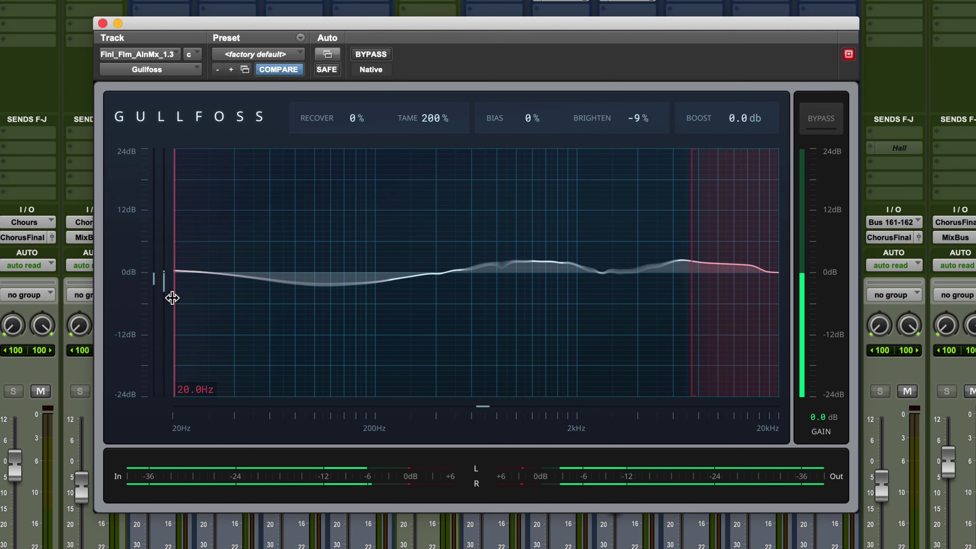
pyautogui.moveTo(523, 120); pyautogui.dragTo(524, 86)
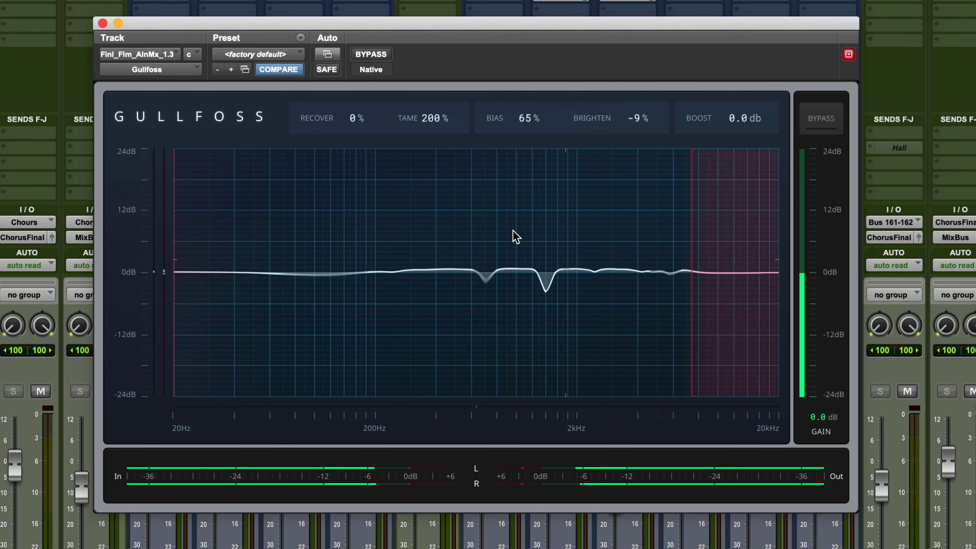
# Step: Set Tame to 70%, Recover to 45% and Bias to 19%
pyautogui.moveTo(442, 123); pyautogui.dragTo(442, 242)
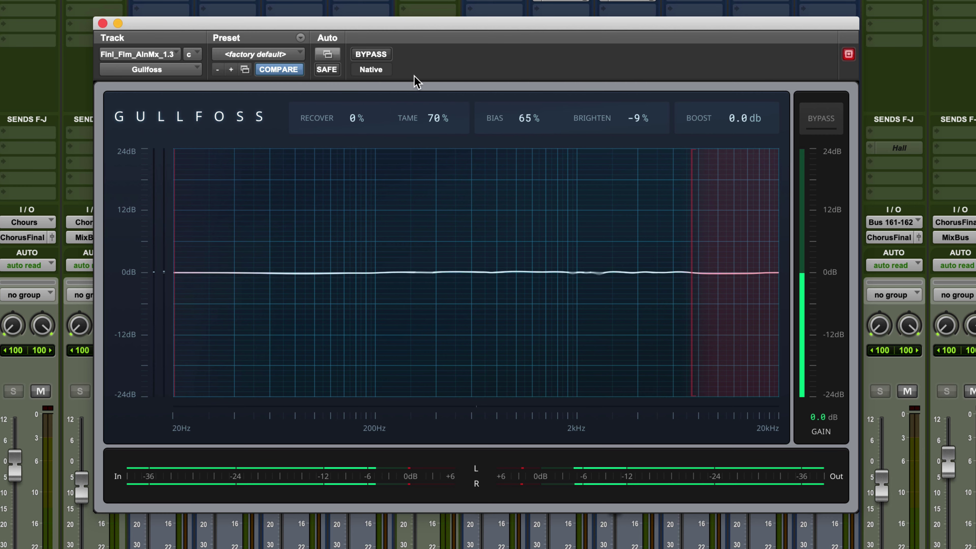
pyautogui.moveTo(353, 104); pyautogui.dragTo(353, 94)
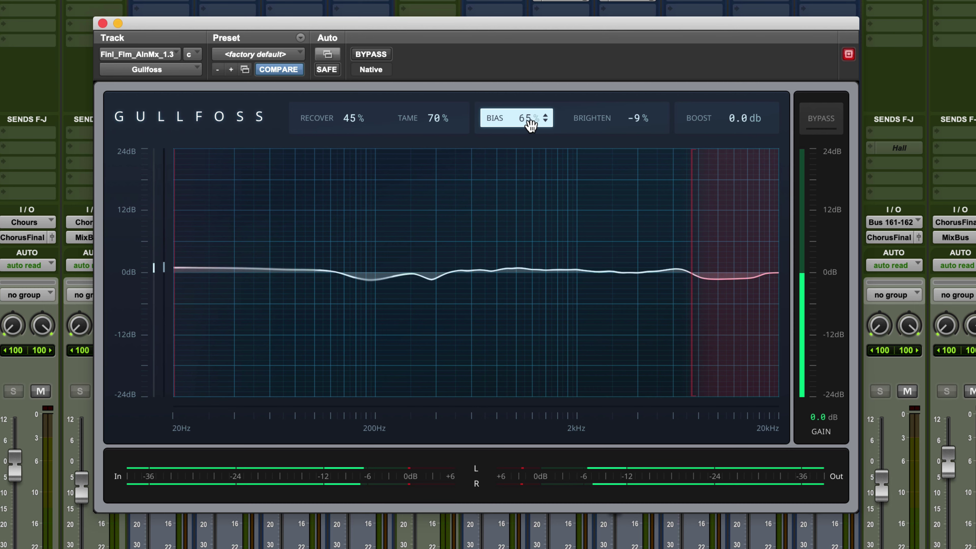
pyautogui.moveTo(524, 120); pyautogui.dragTo(525, 156)
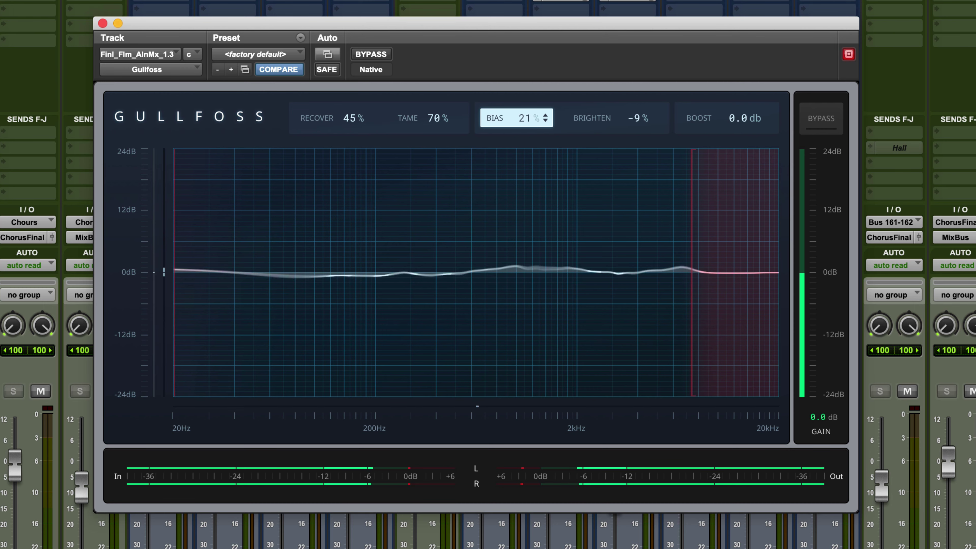
# Step: Set Brighten to -18% and limit the processed frequency range to an upper bound of about 9 kHz
pyautogui.moveTo(697, 346); pyautogui.dragTo(700, 346)
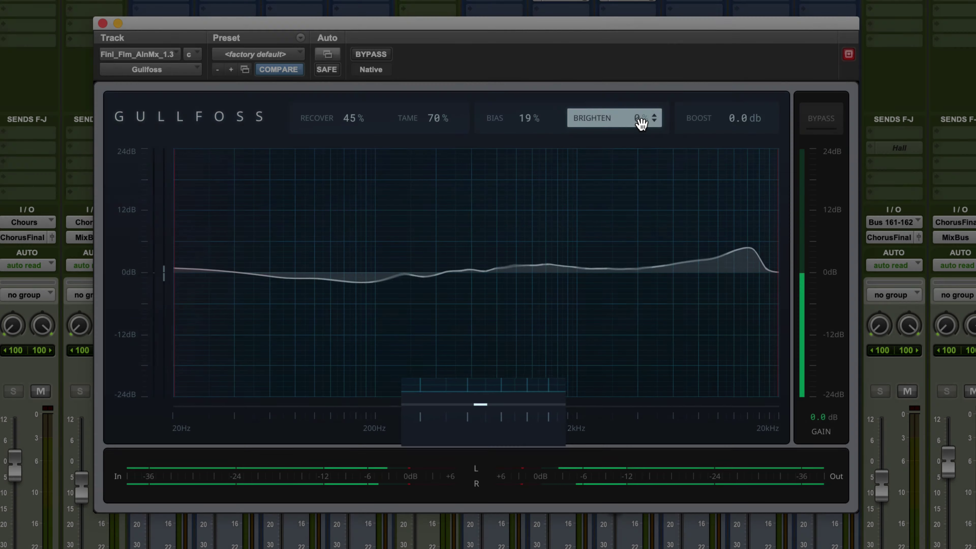
pyautogui.moveTo(641, 123); pyautogui.dragTo(641, 148)
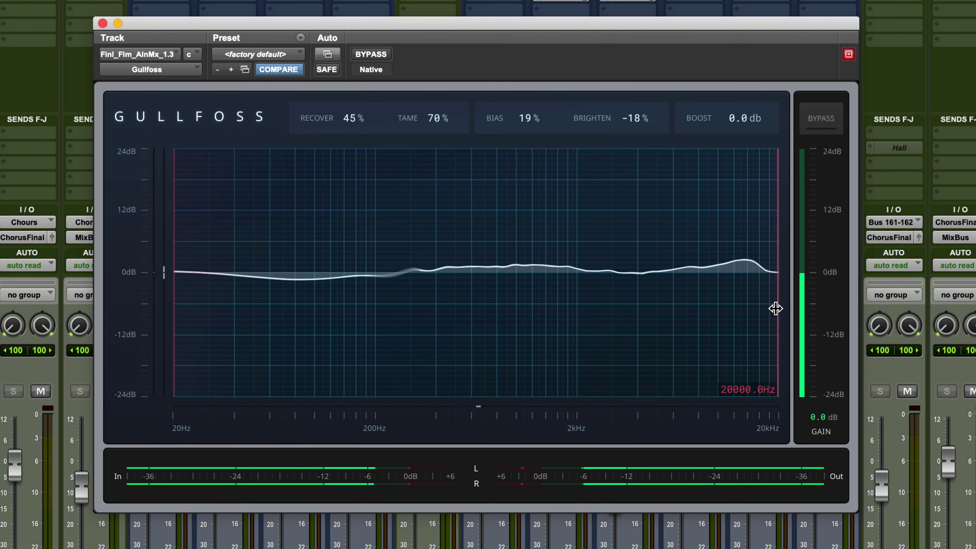
pyautogui.moveTo(775, 308); pyautogui.dragTo(709, 308)
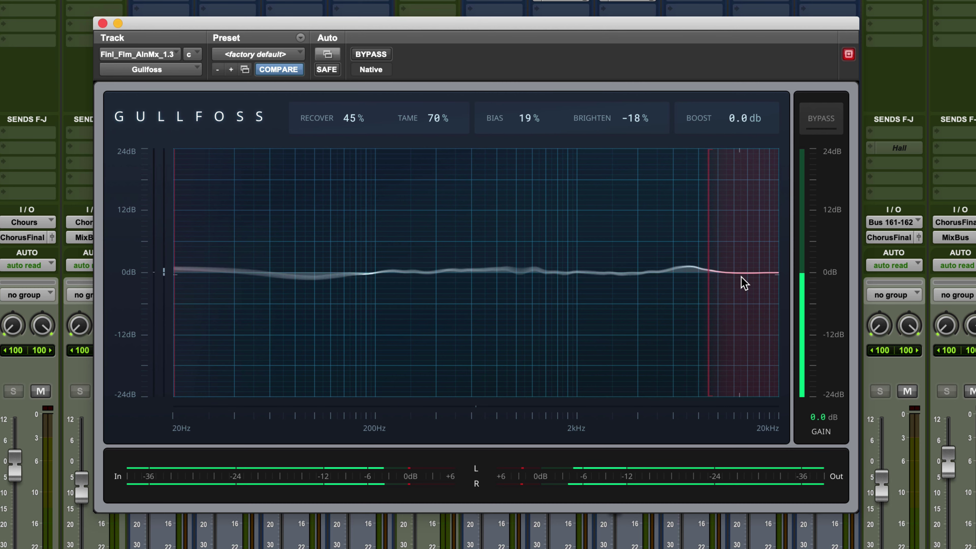